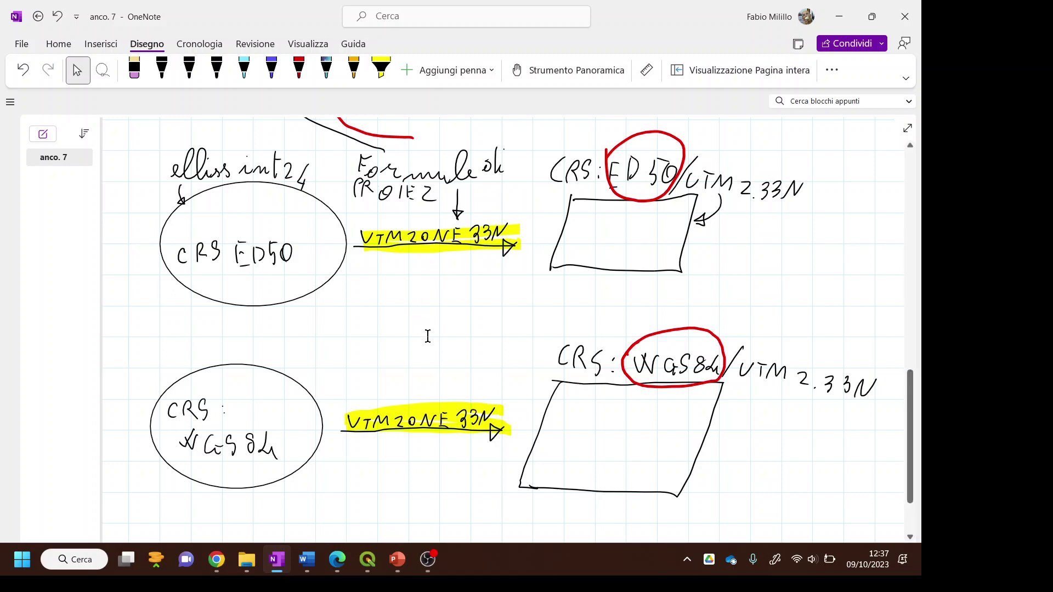
# Switch to PowerPoint, look through the cartography slides up to the raster and vector models, and switch to QGIS
pyautogui.hotkey('alt', 'Tab')
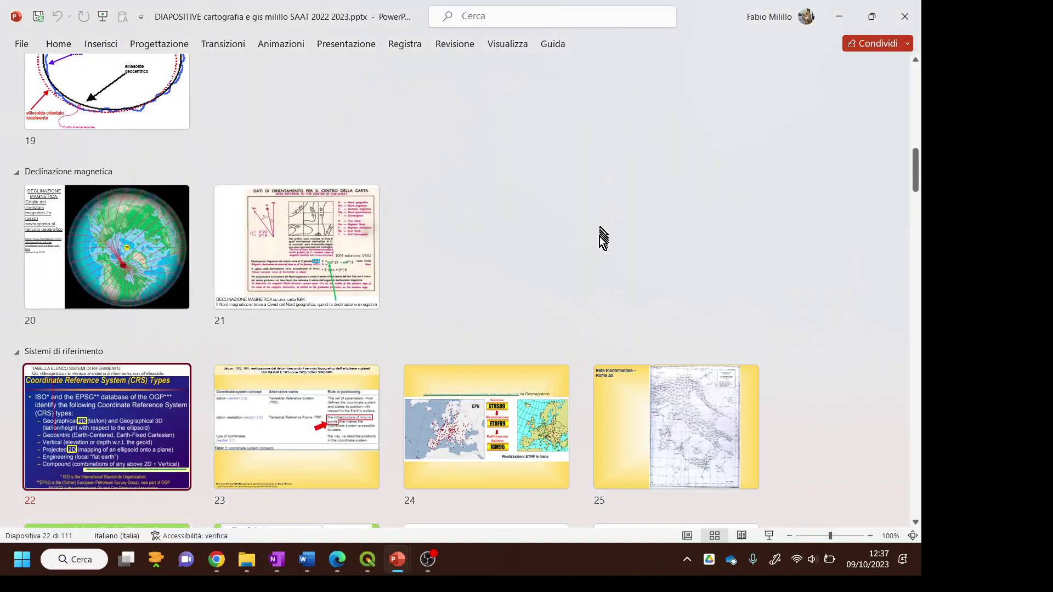
pyautogui.scroll(-10, 603, 238)
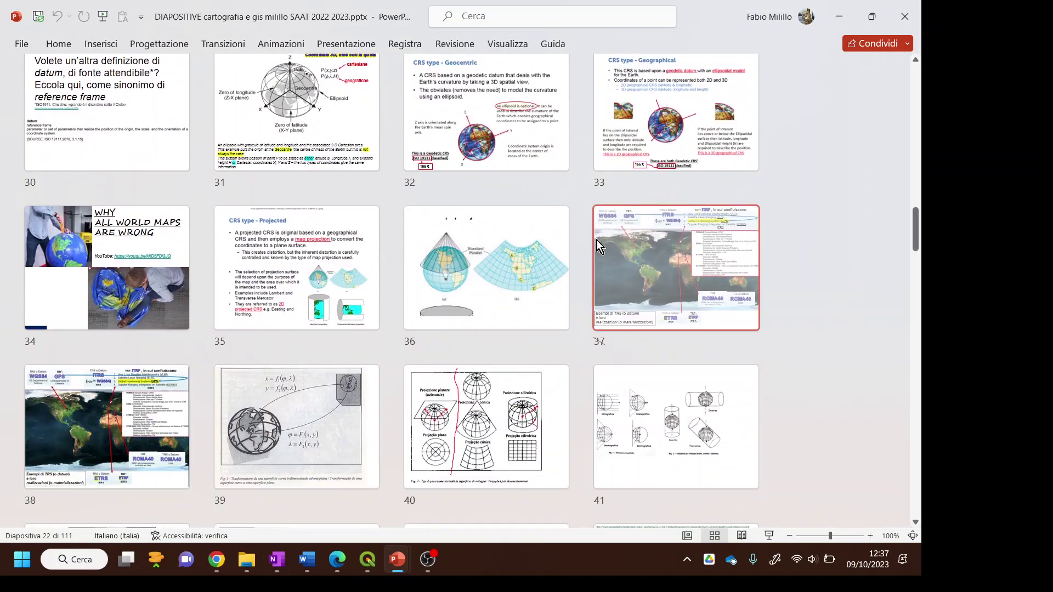
pyautogui.scroll(-15, 597, 240)
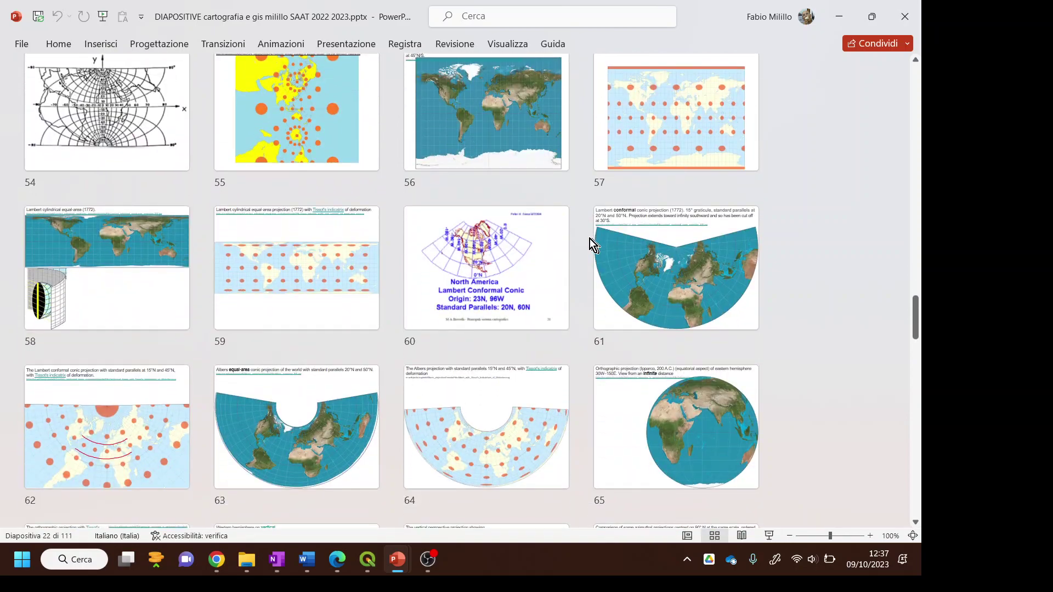
pyautogui.scroll(-12, 587, 239)
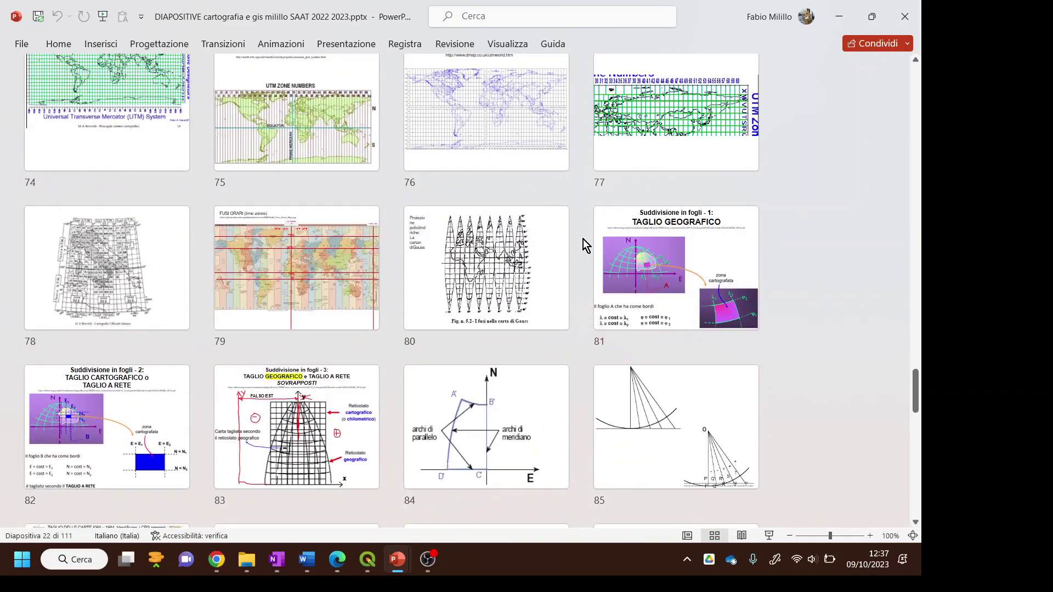
pyautogui.scroll(-5, 583, 239)
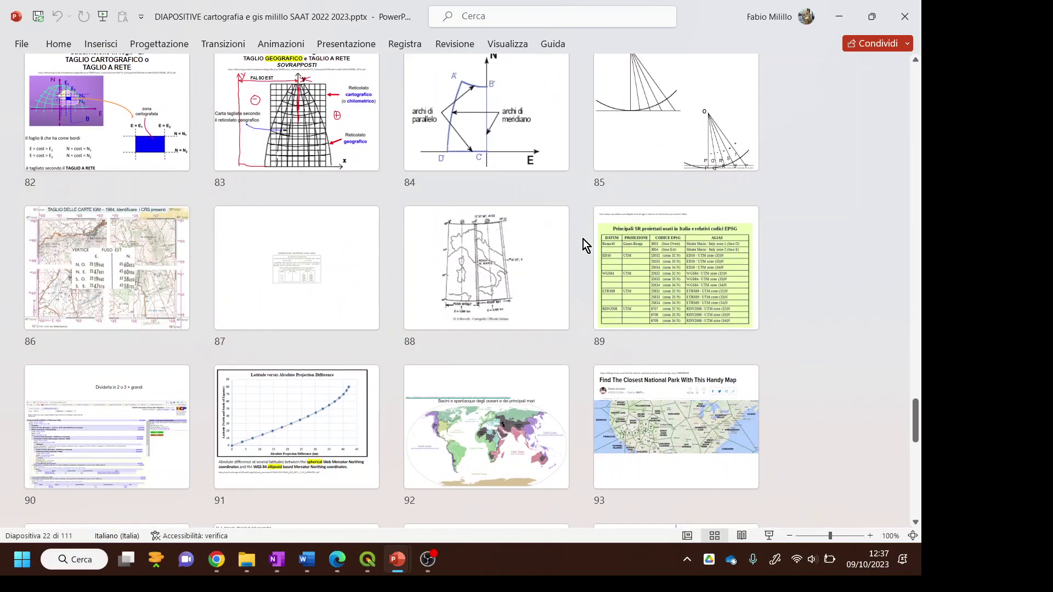
pyautogui.scroll(-3, 583, 245)
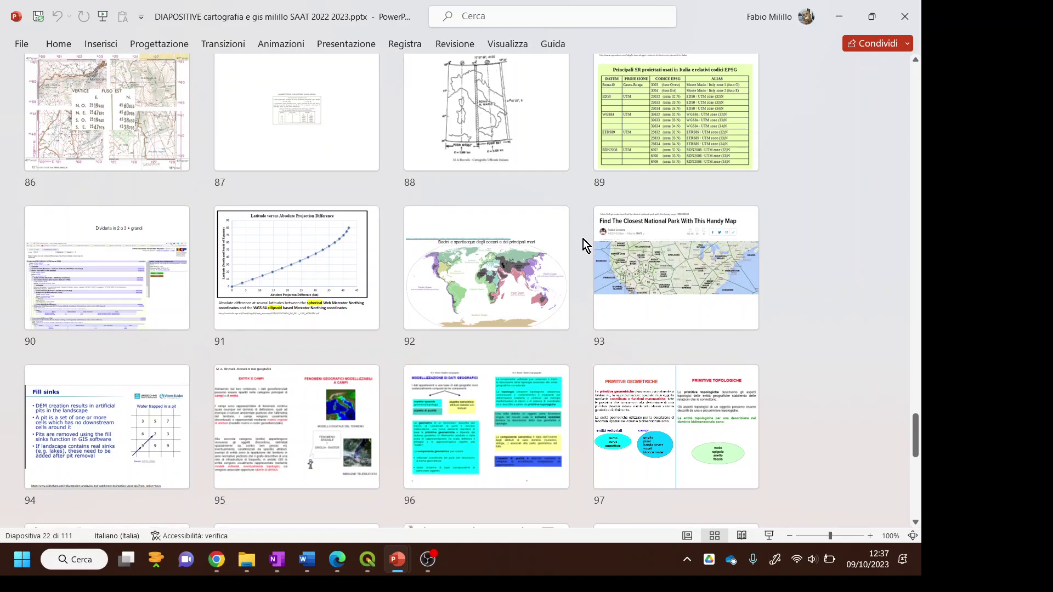
pyautogui.scroll(-3, 583, 239)
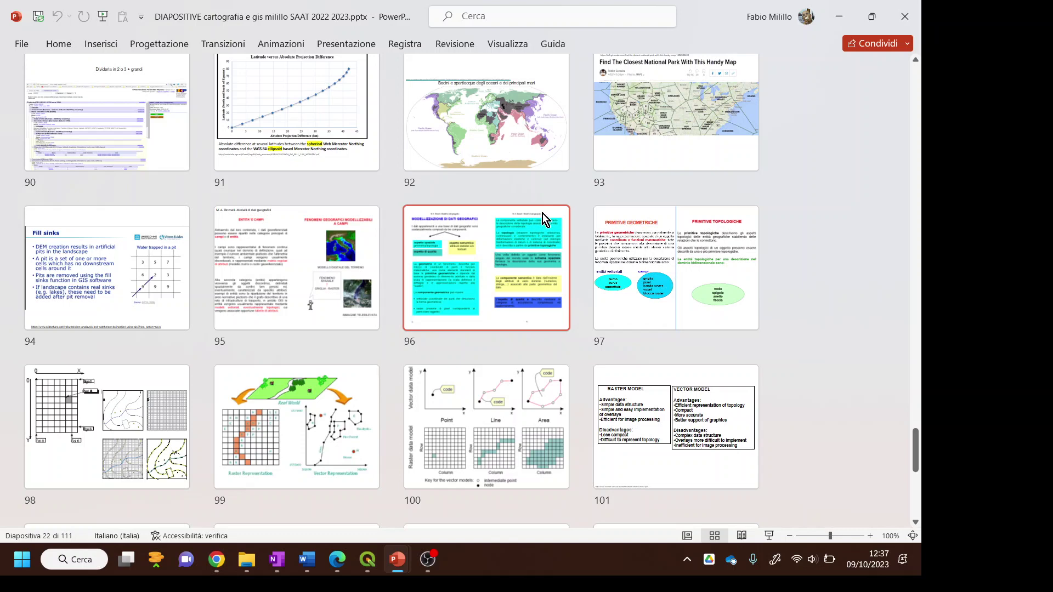
pyautogui.moveTo(374, 563)
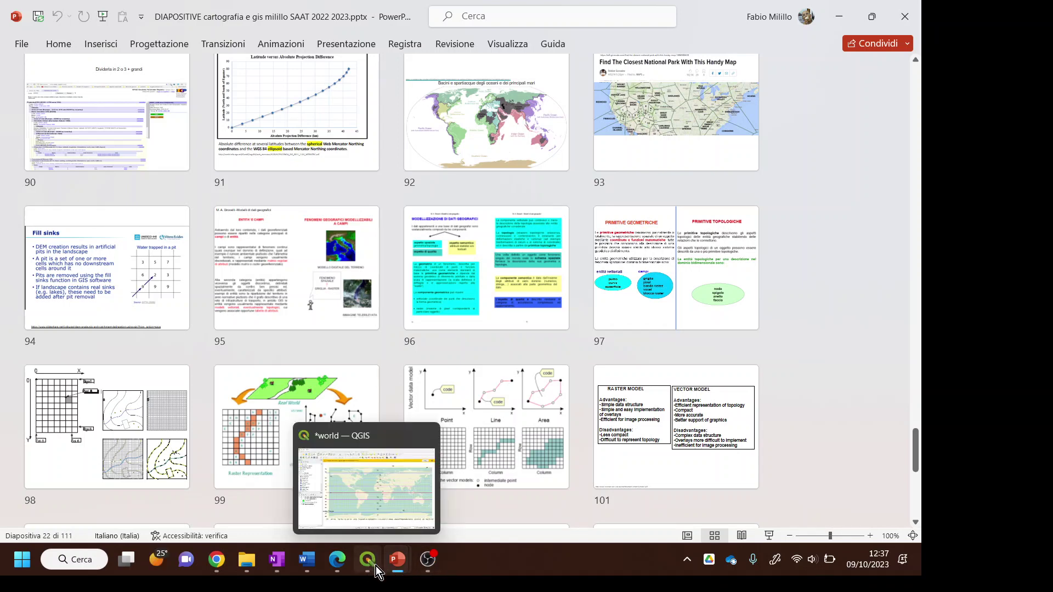
pyautogui.click(378, 572)
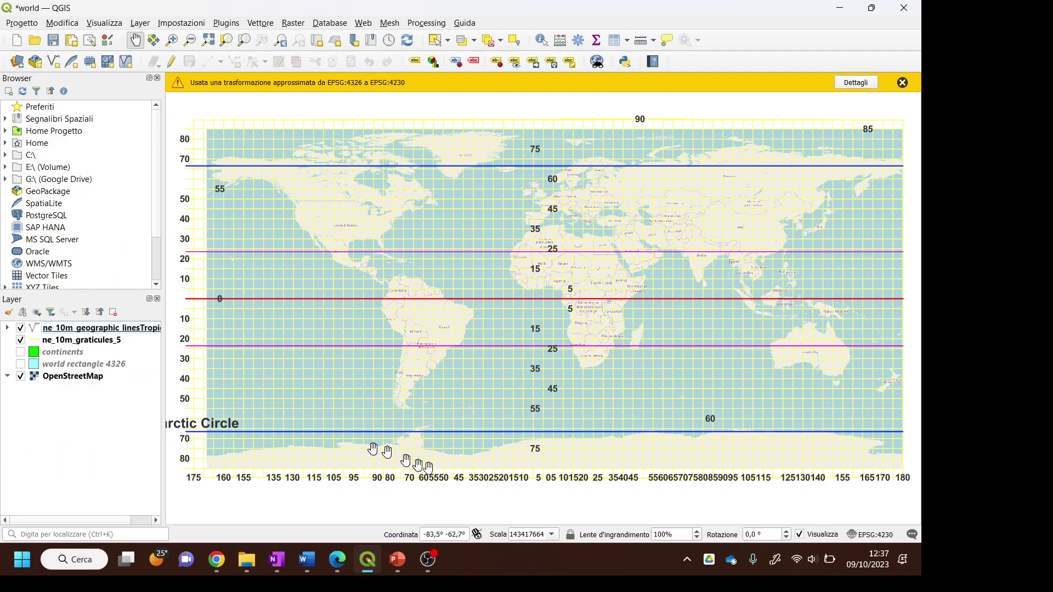
# Try to set the project's coordinate reference system to EPSG:32633 by filtering for 32633
pyautogui.click(875, 534)
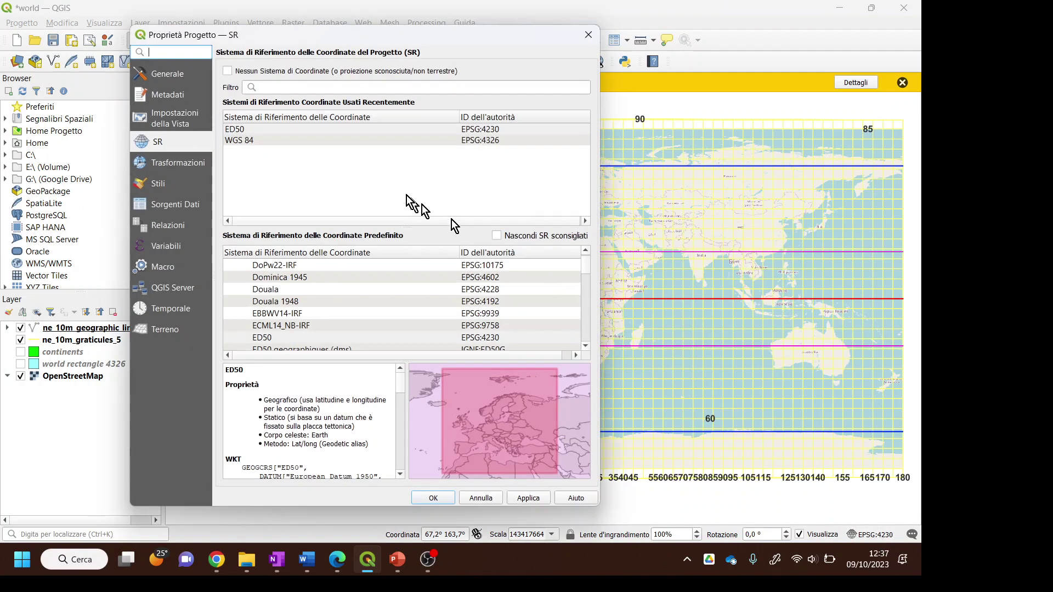
pyautogui.click(329, 88)
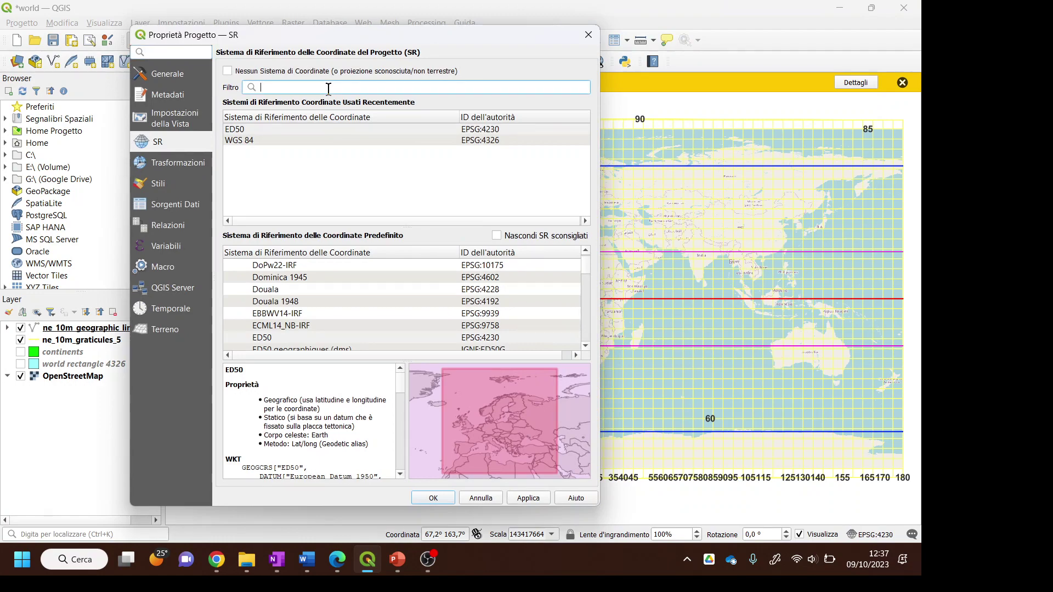
pyautogui.write('32633')
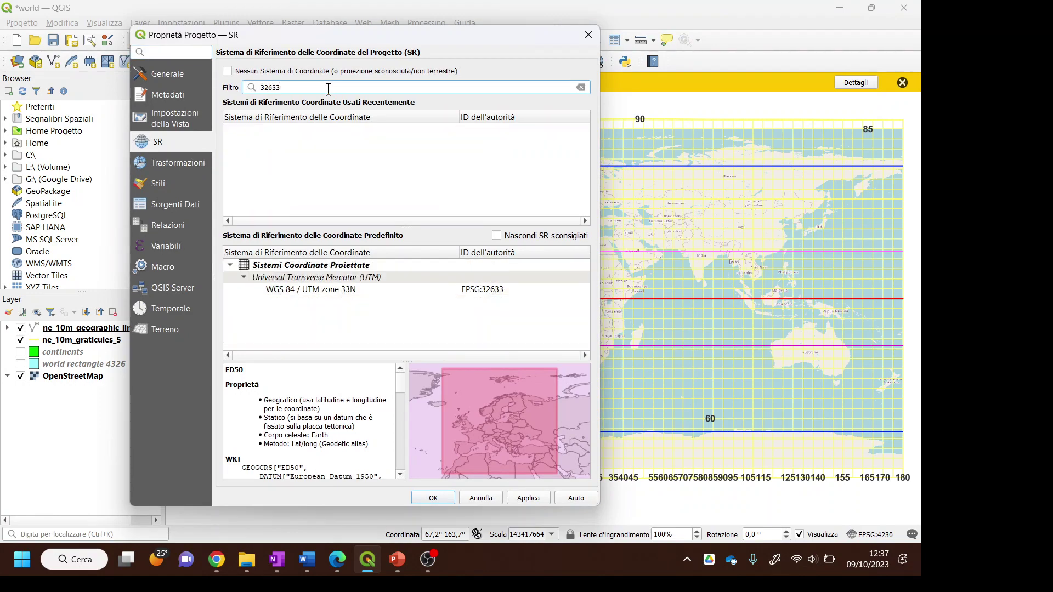
pyautogui.press('Return')
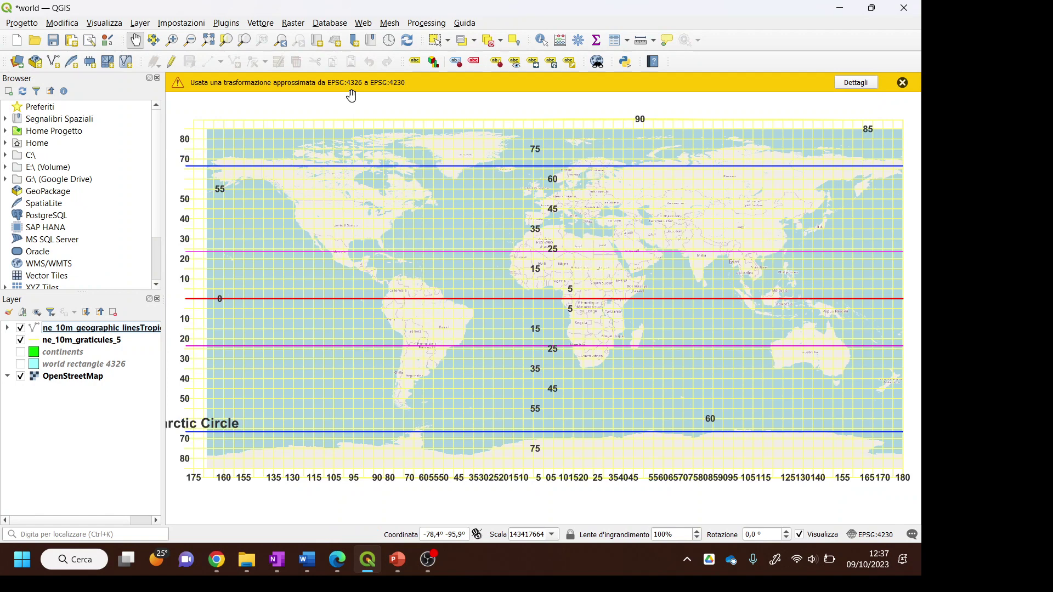
pyautogui.click(872, 534)
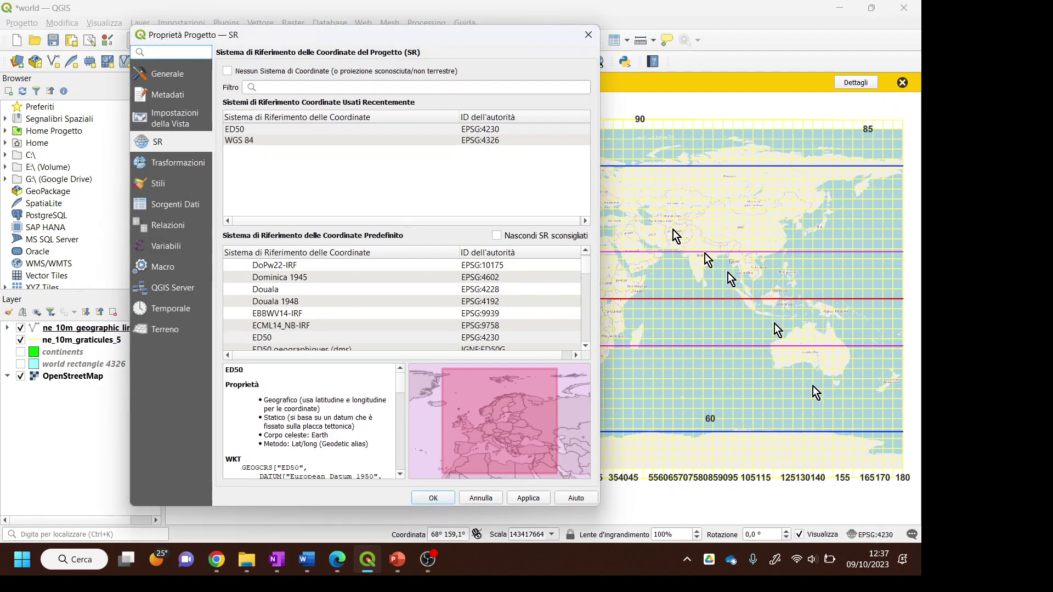
pyautogui.click(285, 88)
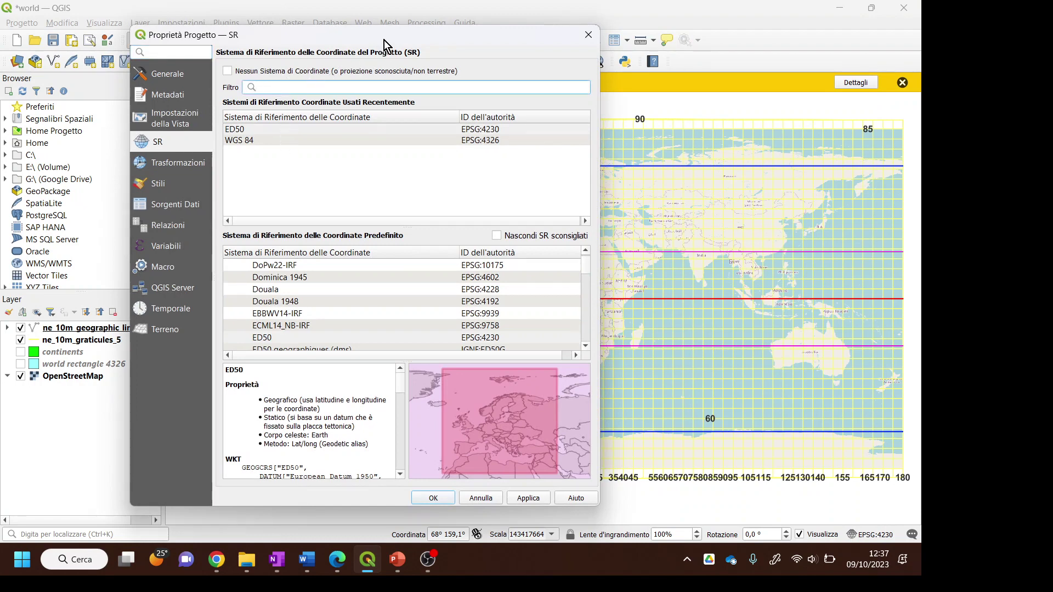
pyautogui.write('wg')
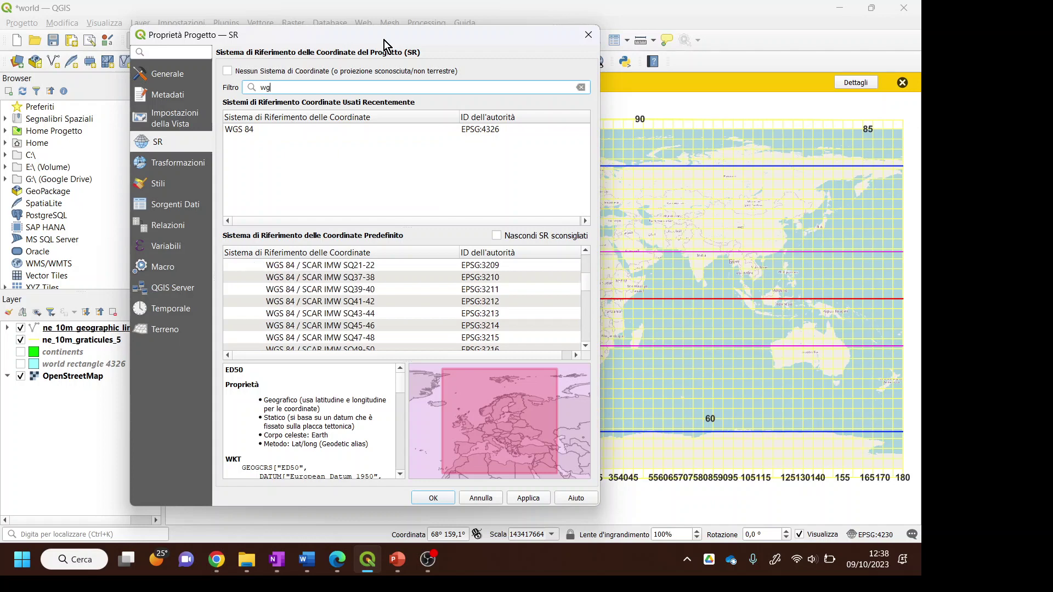
pyautogui.write('s84')
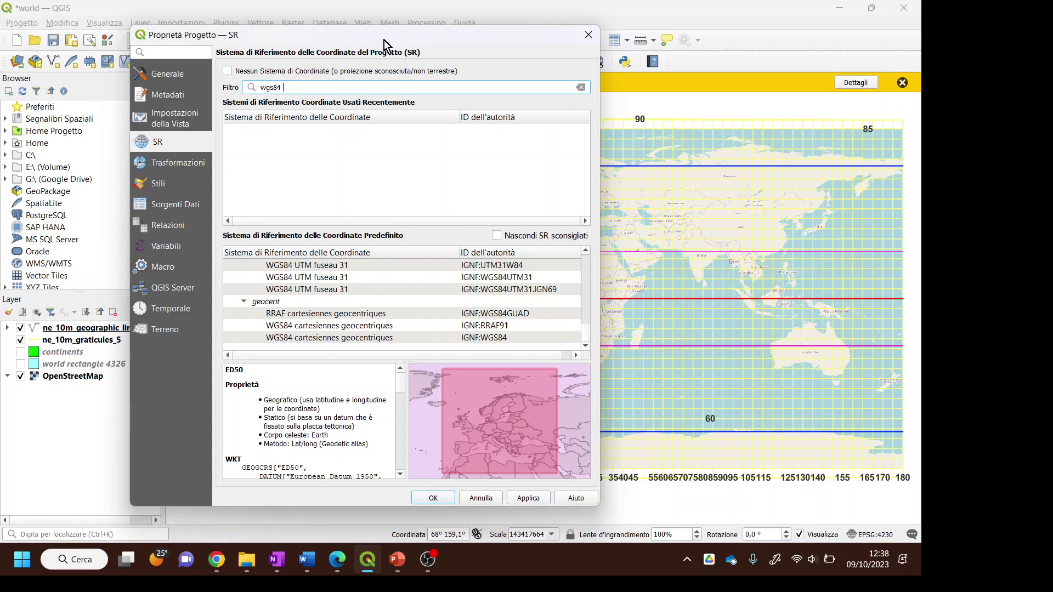
pyautogui.write(' utm')
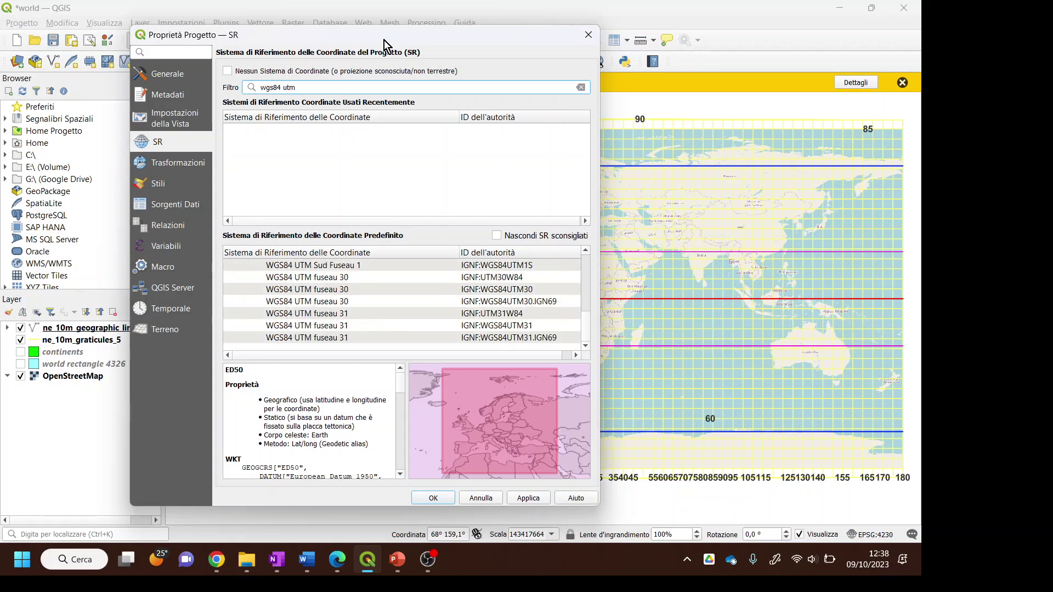
pyautogui.write(' zone')
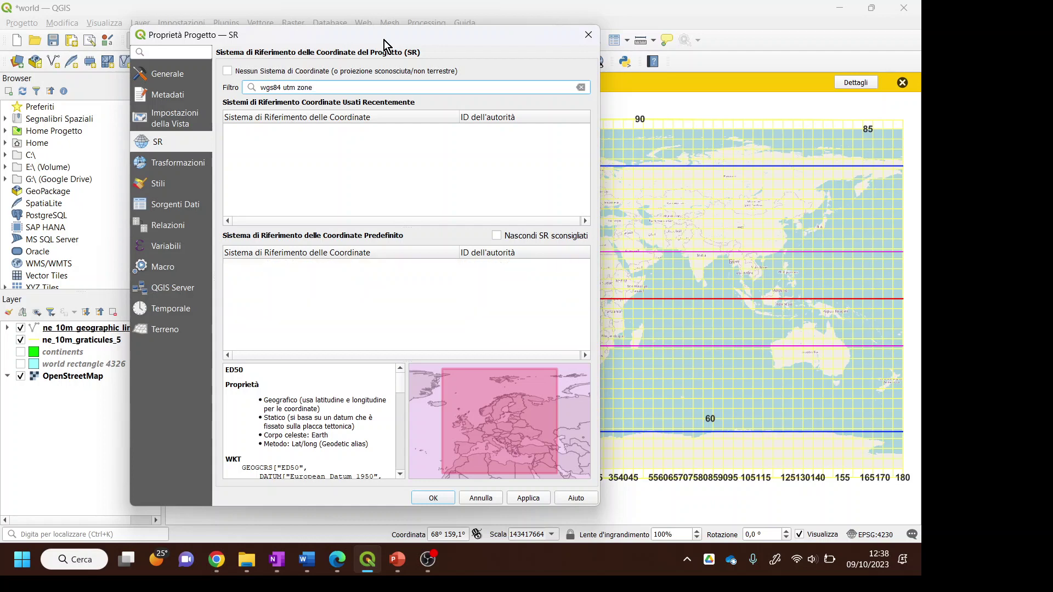
pyautogui.press('Escape')
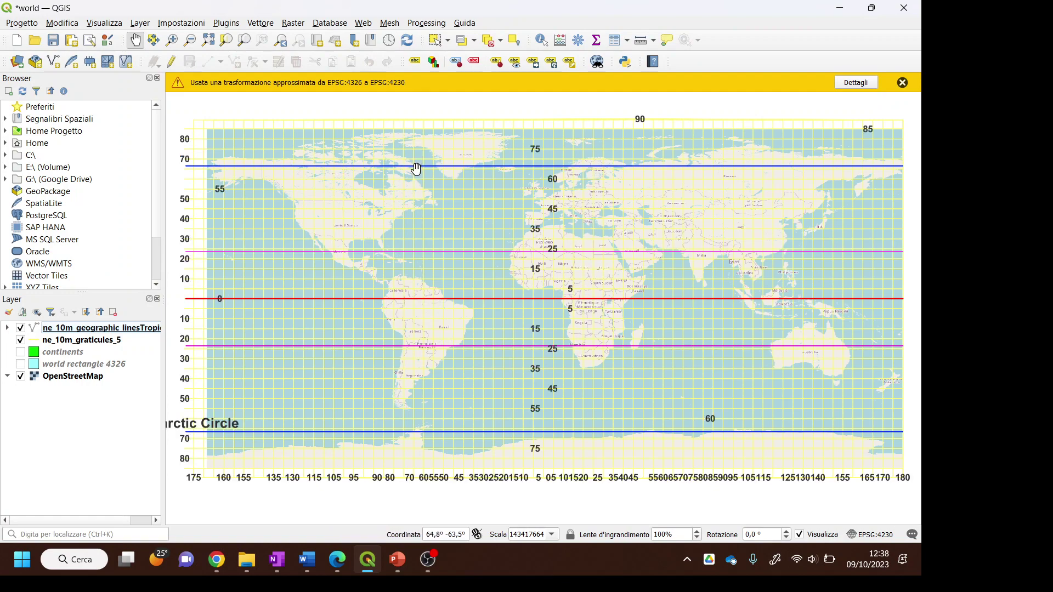
# Search the project's coordinate reference systems for "wgs84 utm zone", shorten the filter to "wgs84 utm", and look through the matching systems
pyautogui.click(883, 540)
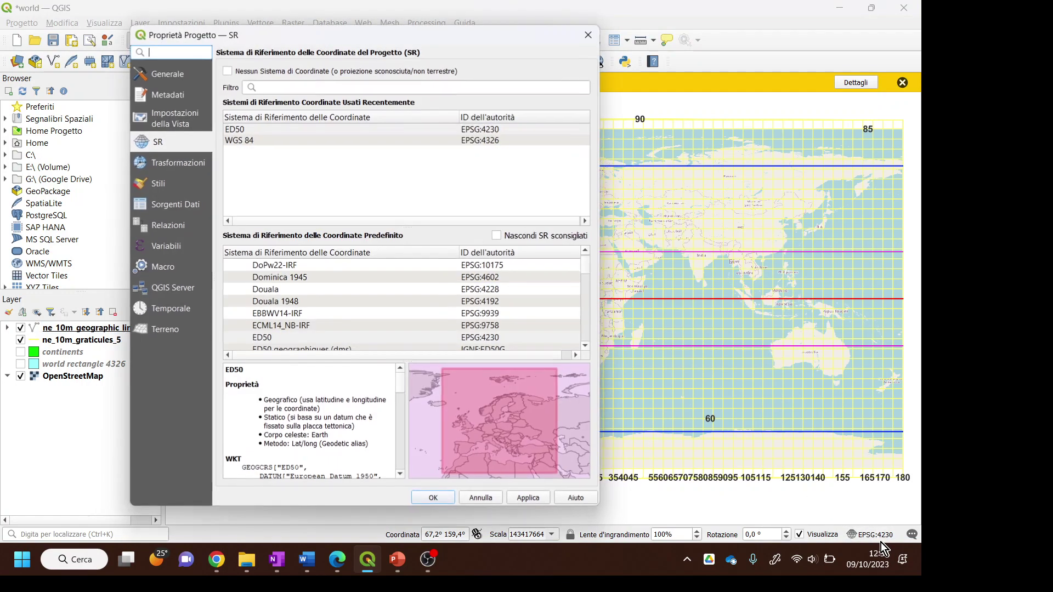
pyautogui.click(277, 86)
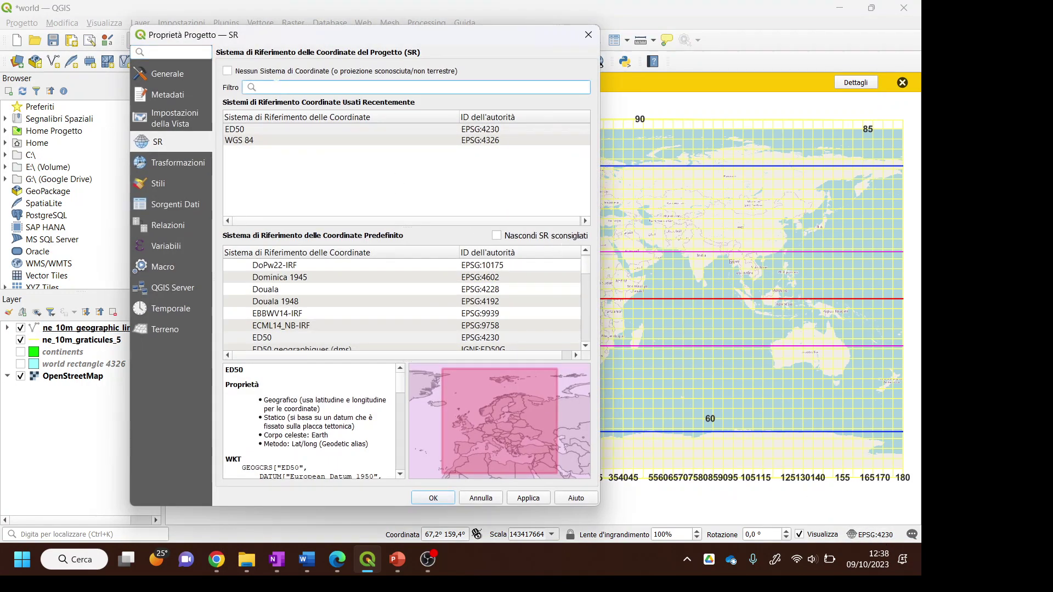
pyautogui.write('wgs84')
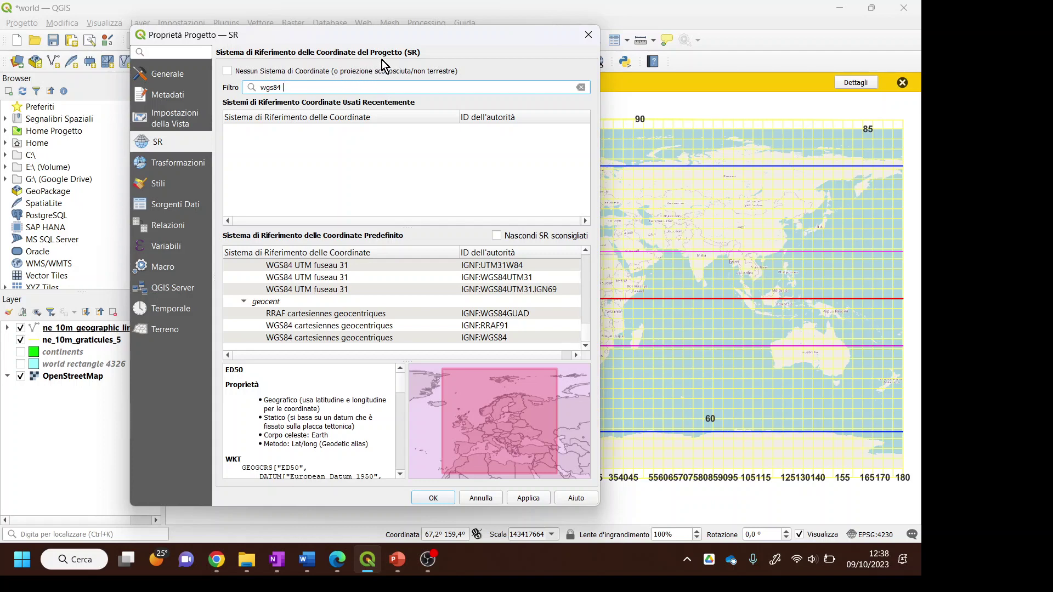
pyautogui.write('utm')
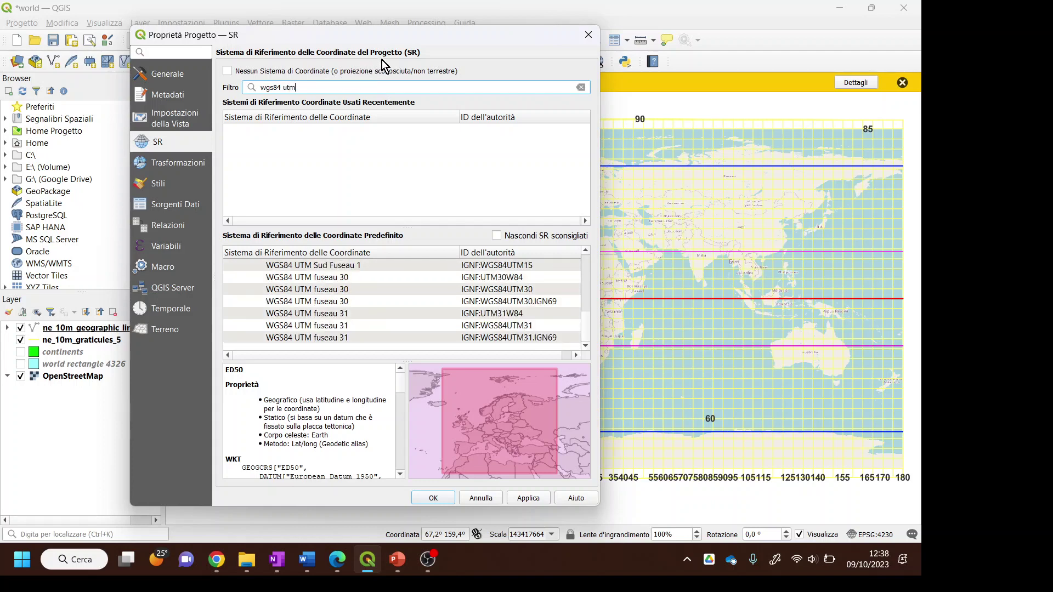
pyautogui.write(' zon')
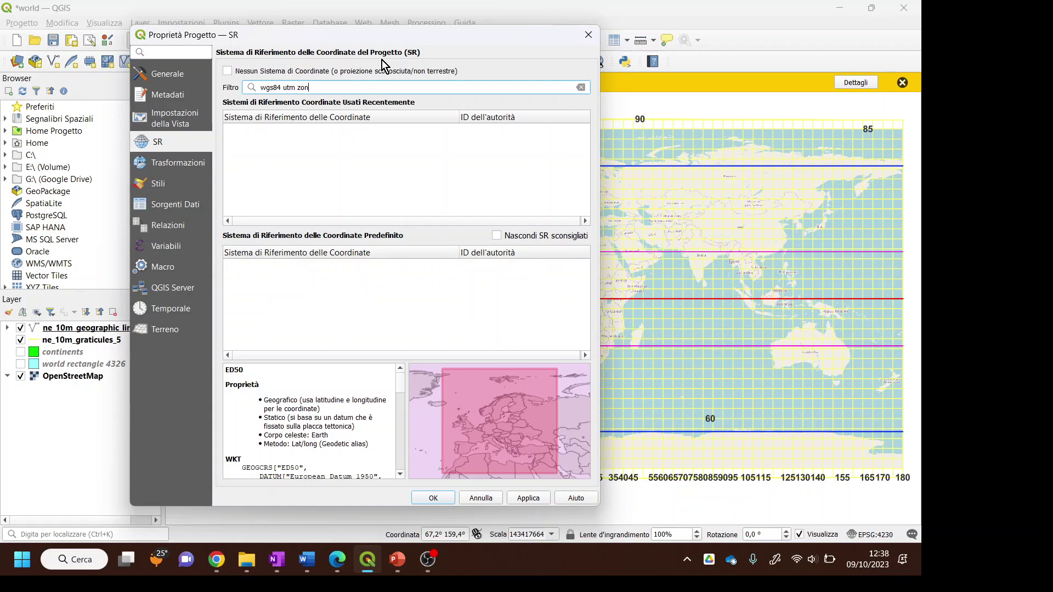
pyautogui.write('e')
pyautogui.press('BackSpace')
pyautogui.press('BackSpace')
pyautogui.press('BackSpace')
pyautogui.press('BackSpace')
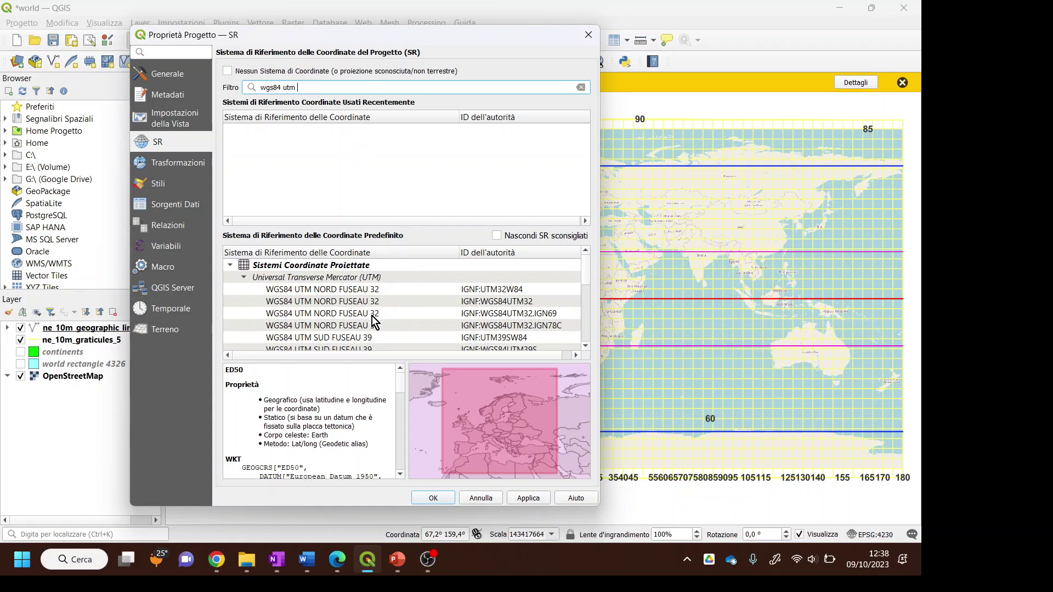
pyautogui.scroll(-3, 374, 320)
pyautogui.scroll(3, 374, 320)
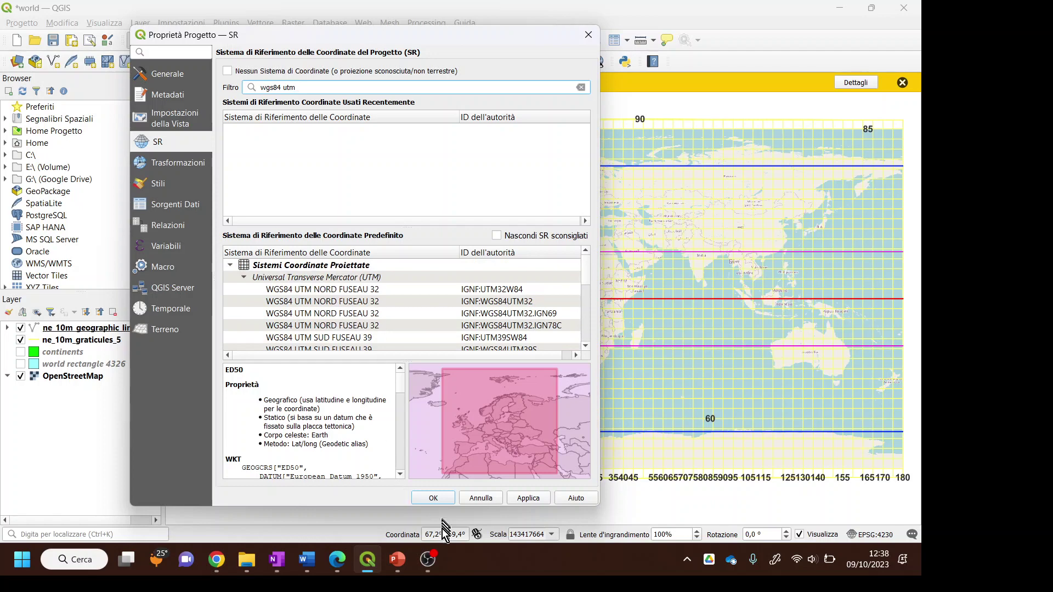
pyautogui.click(428, 560)
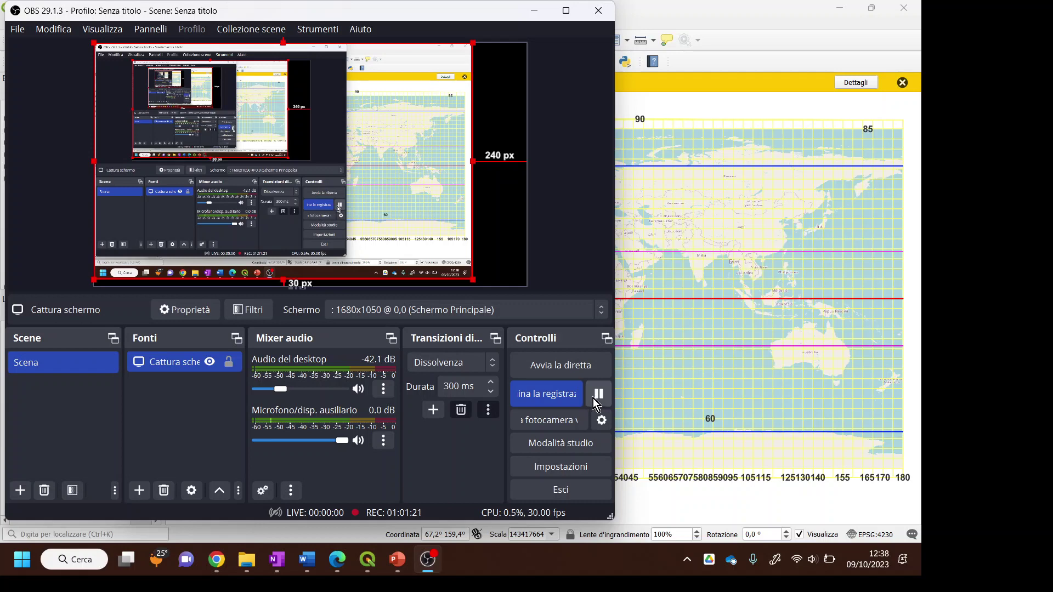
pyautogui.click(774, 17)
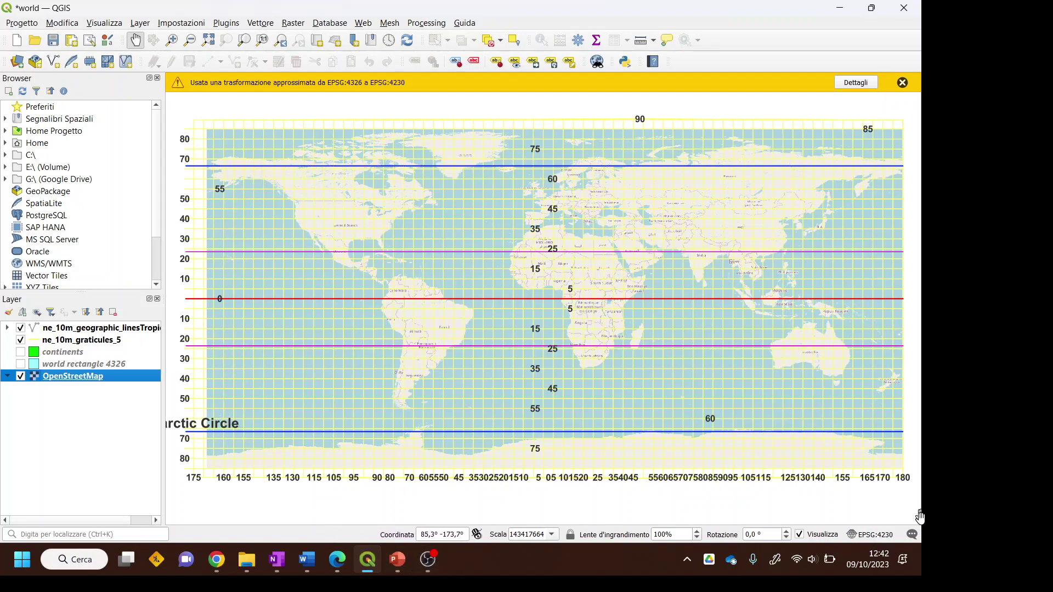
# Set the project's coordinate reference system to the recently used WGS 84 (EPSG:4326)
pyautogui.click(884, 535)
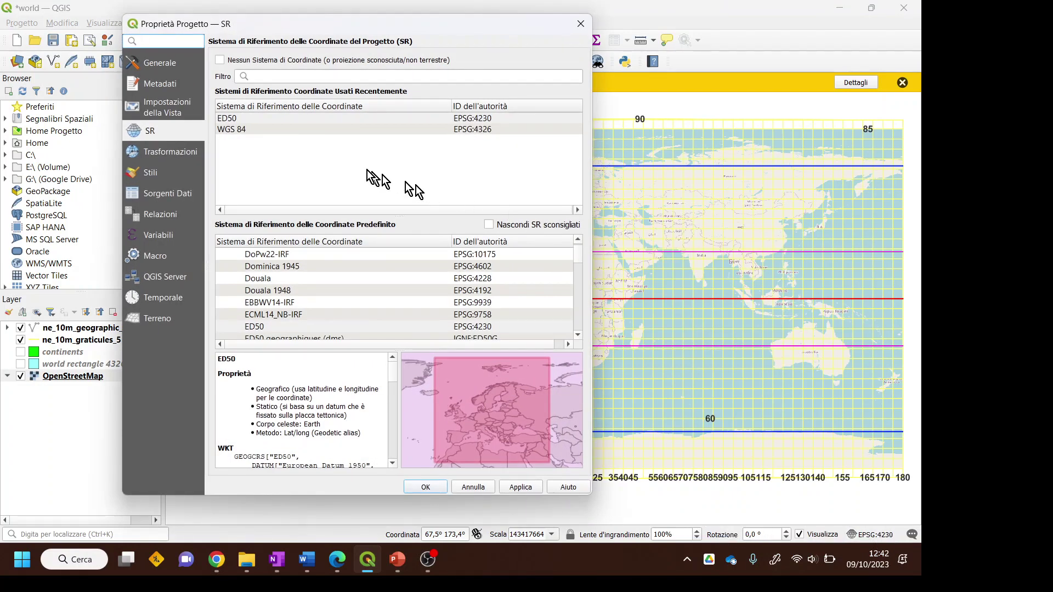
pyautogui.click(274, 117)
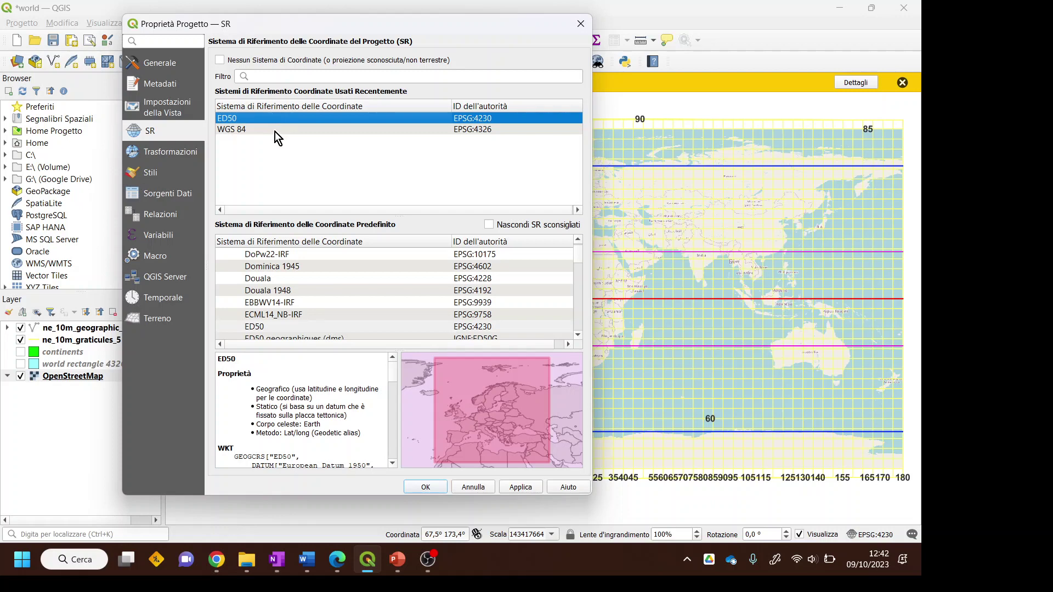
pyautogui.click(272, 130)
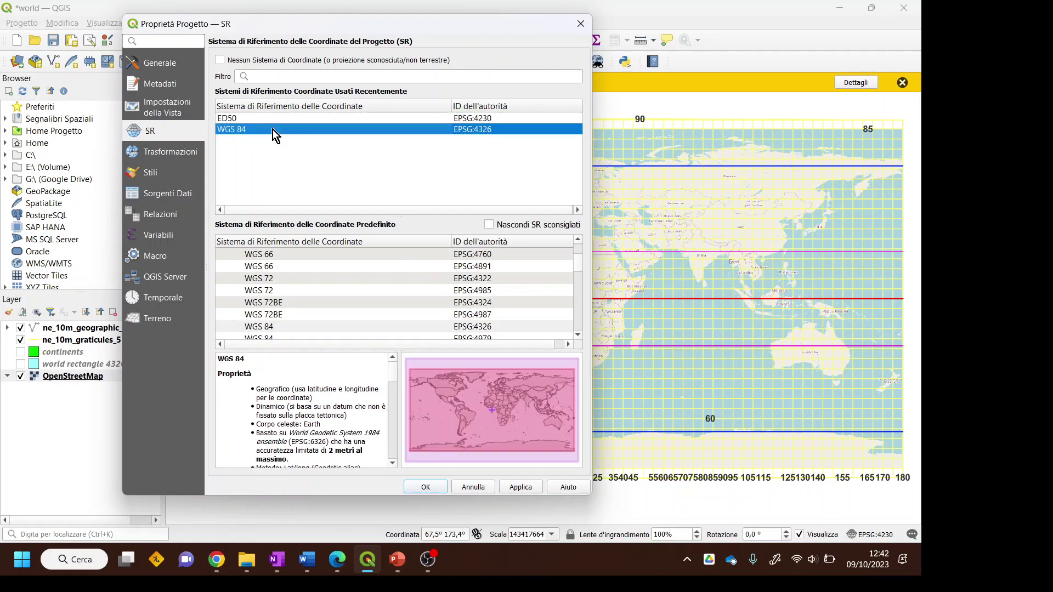
pyautogui.click(429, 487)
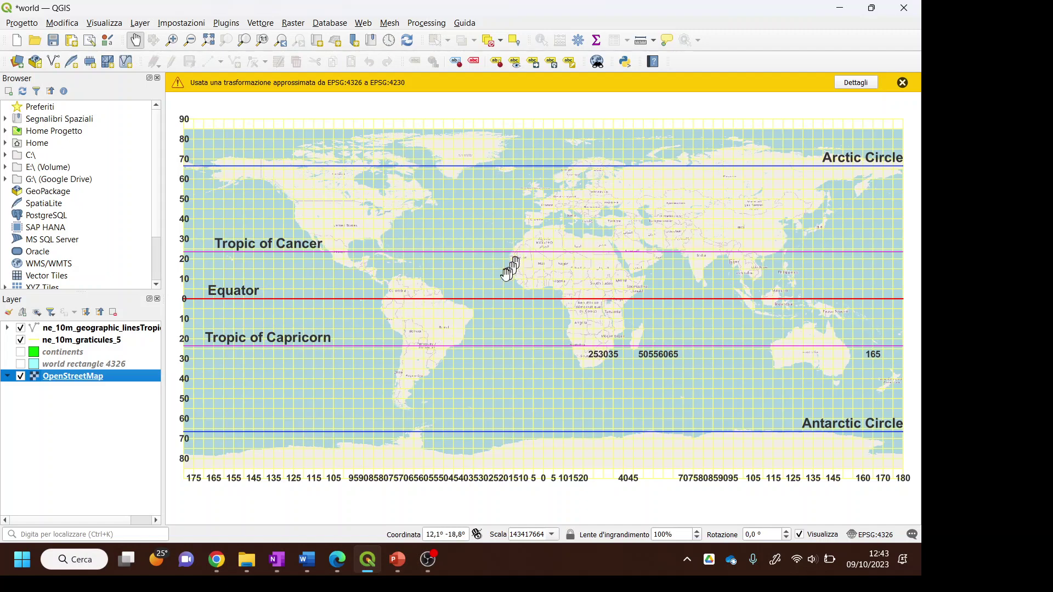
# Examine the Atlantic area of the world map up close, from the Equator to the Arctic between North America and Europe
pyautogui.scroll(1, 503, 277)
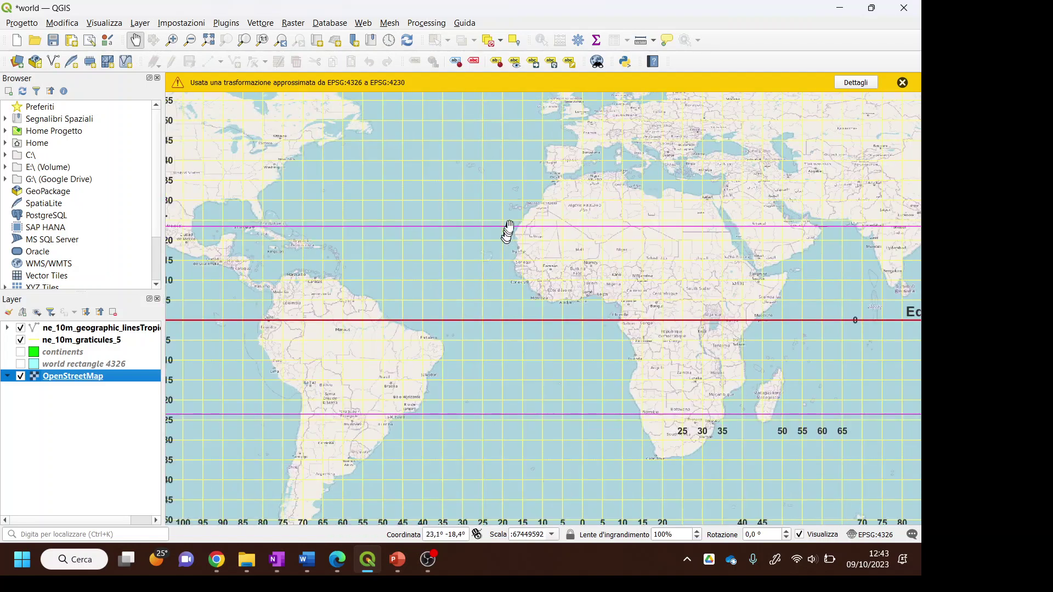
pyautogui.moveTo(519, 188); pyautogui.dragTo(603, 314)
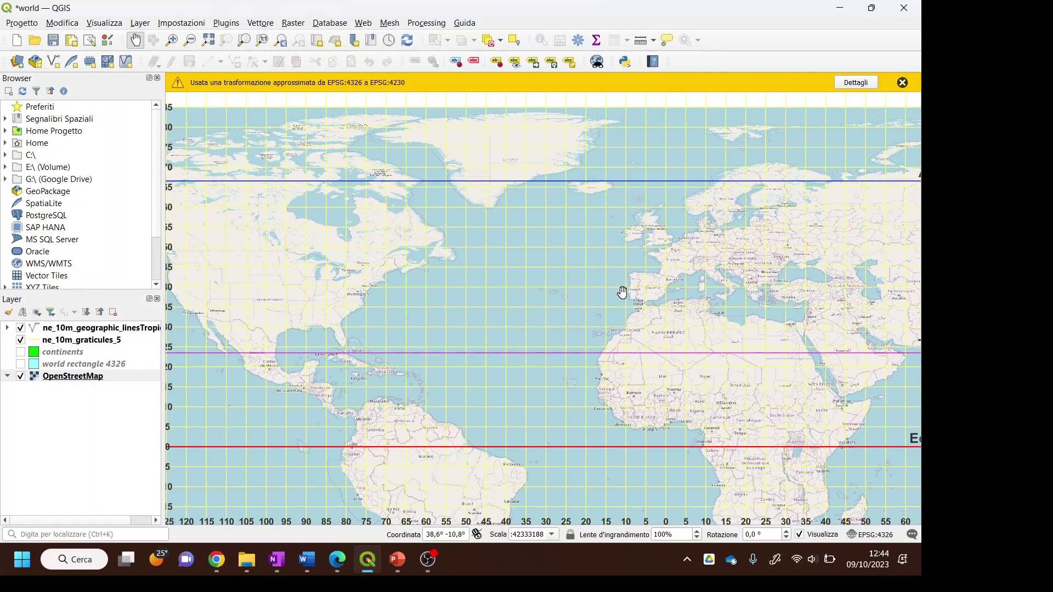
pyautogui.moveTo(589, 275); pyautogui.dragTo(670, 325)
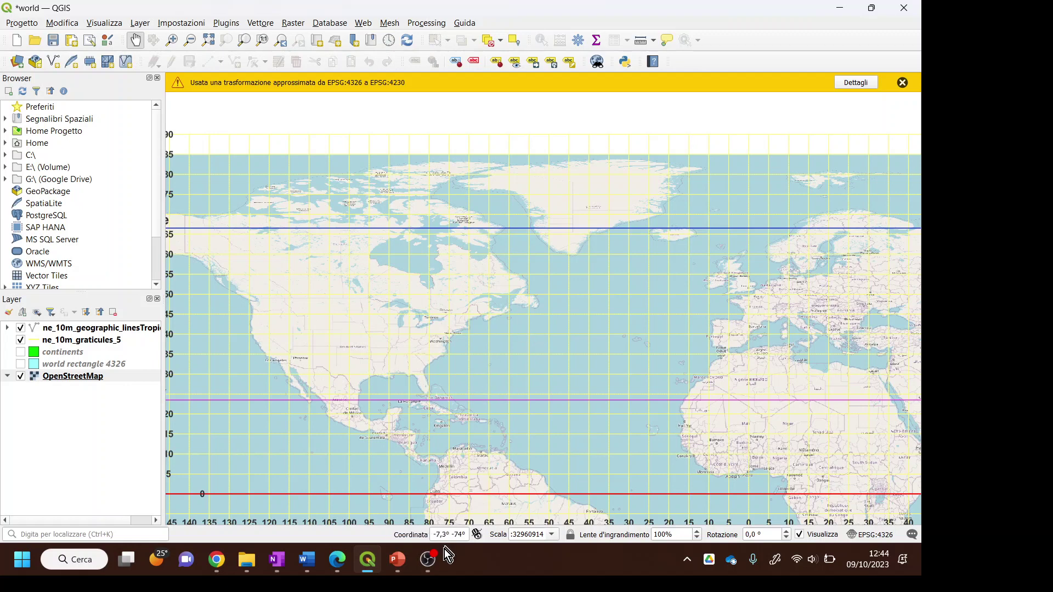
# Switch to the cartography presentation in PowerPoint, find the equirectangular projection slide (46) and start the slide show from it
pyautogui.moveTo(396, 563)
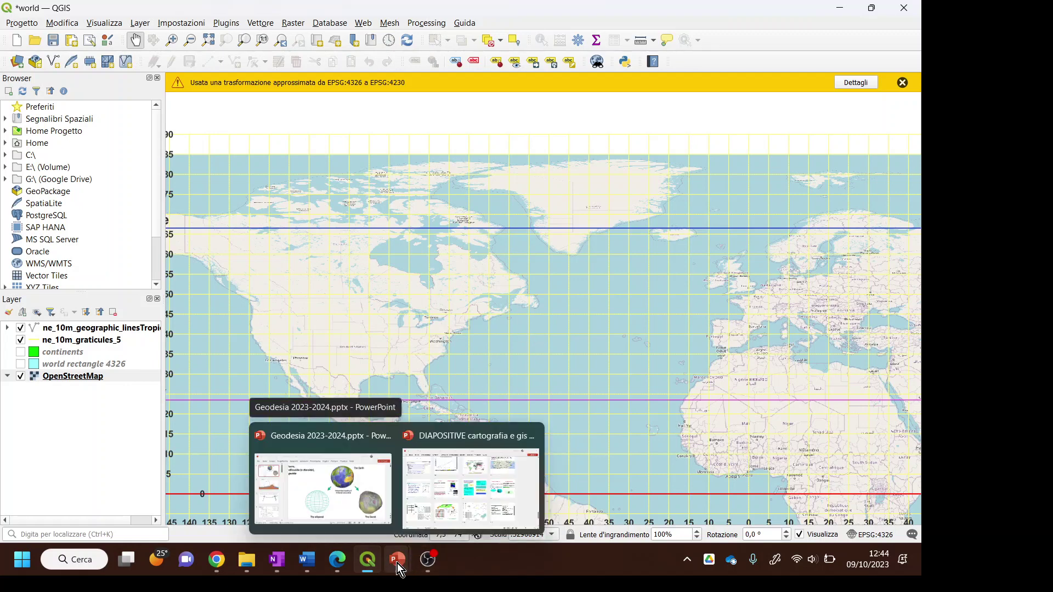
pyautogui.moveTo(430, 517)
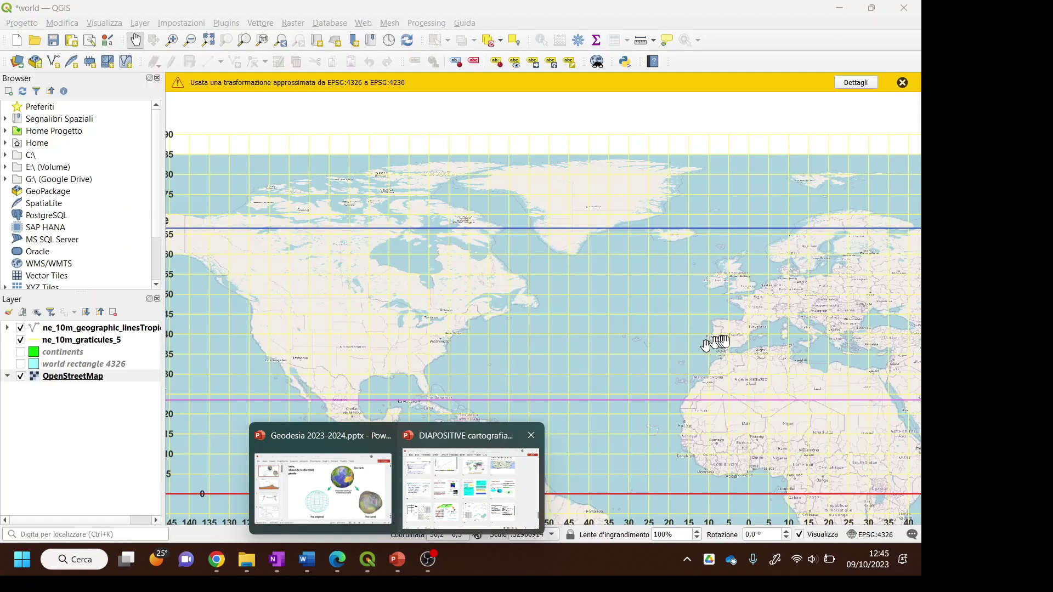
pyautogui.click(454, 506)
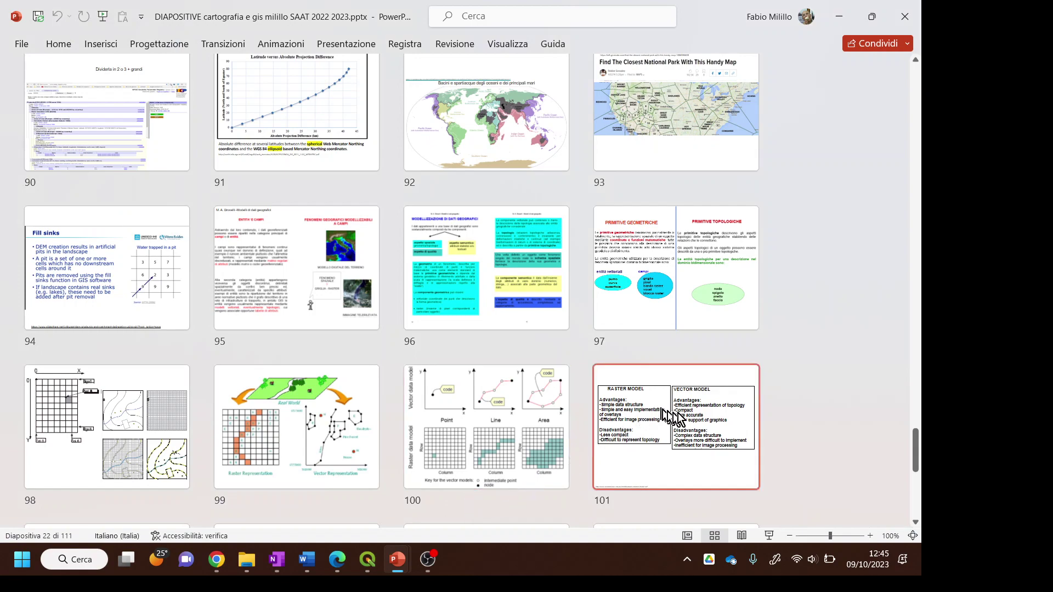
pyautogui.scroll(3, 745, 425)
pyautogui.scroll(3, 746, 425)
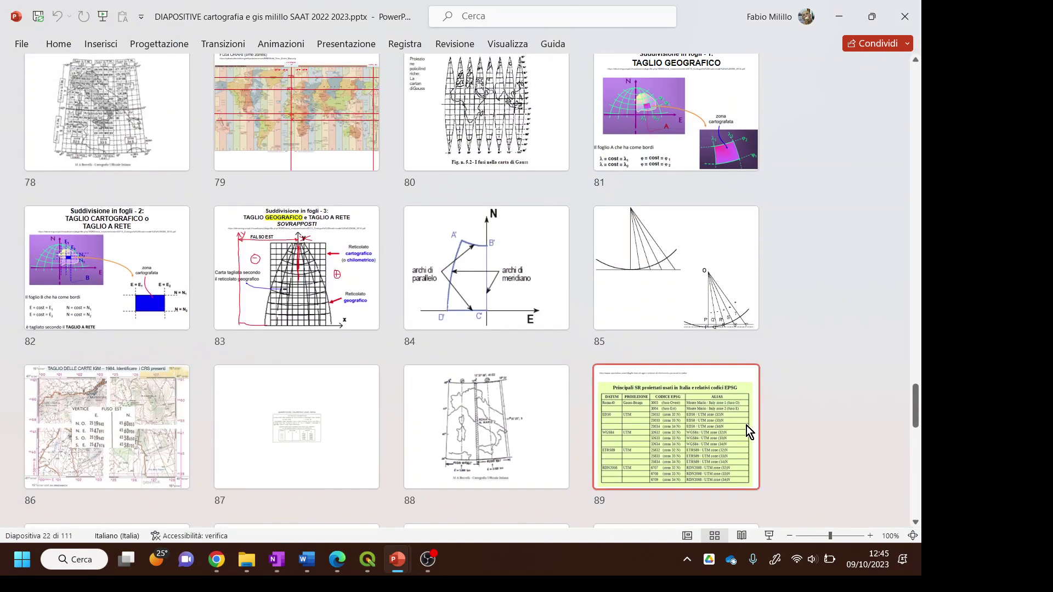
pyautogui.scroll(-6, 745, 426)
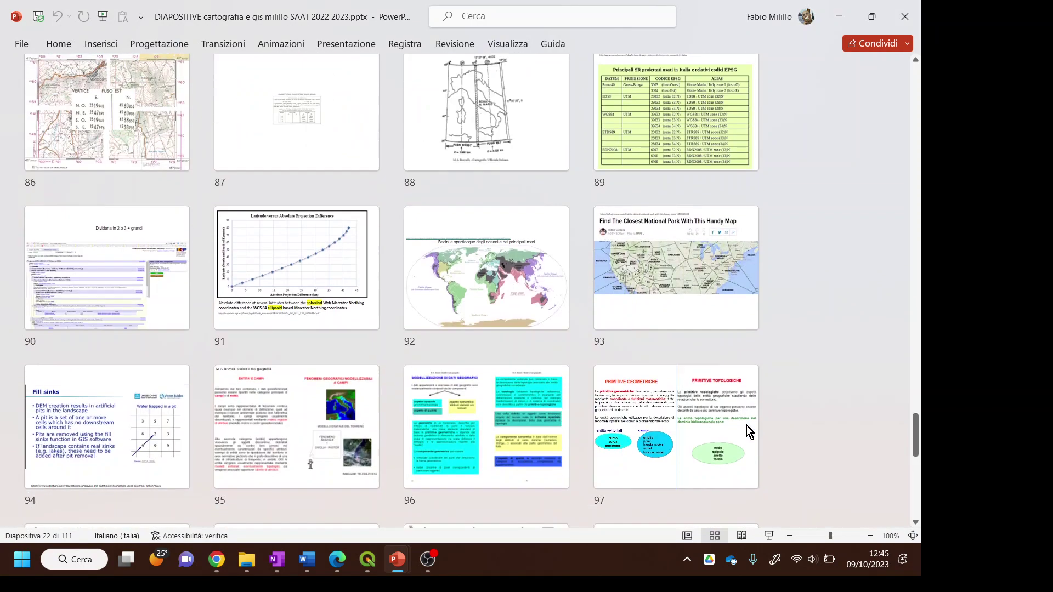
pyautogui.scroll(-8, 745, 425)
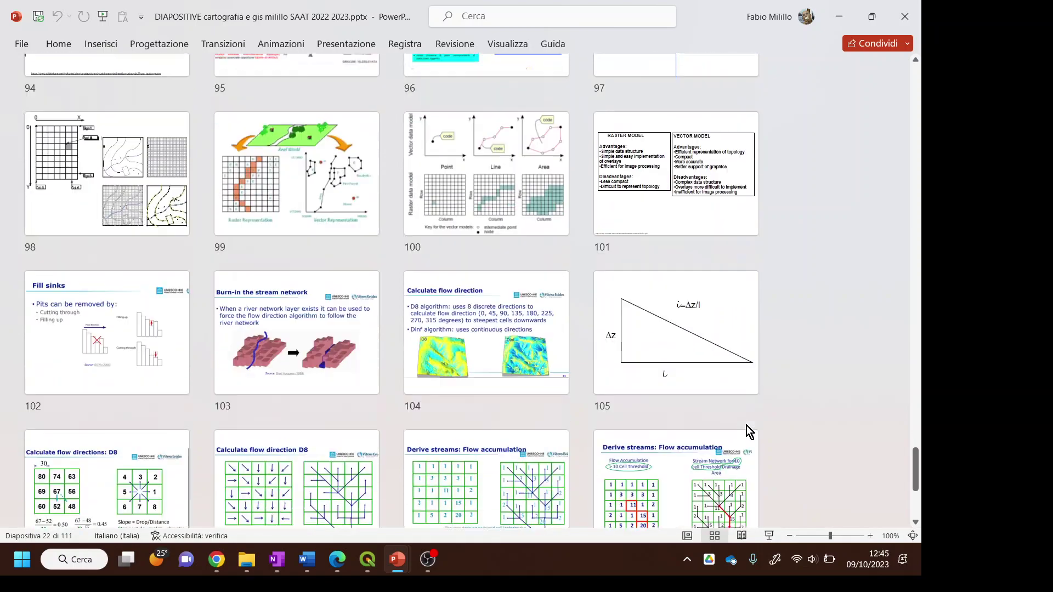
pyautogui.scroll(14, 745, 425)
pyautogui.scroll(14, 745, 425)
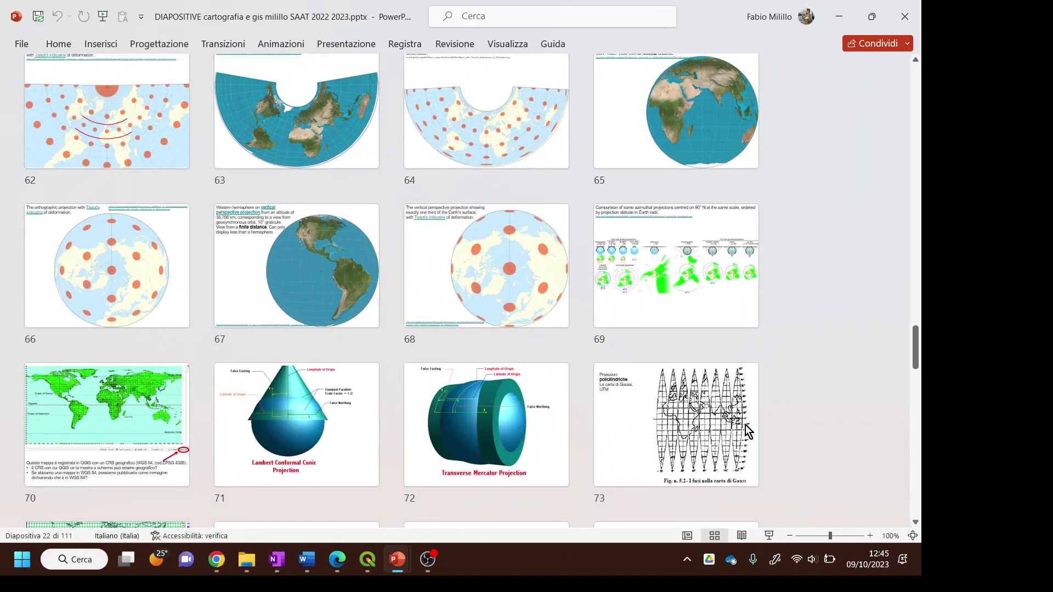
pyautogui.scroll(2, 744, 424)
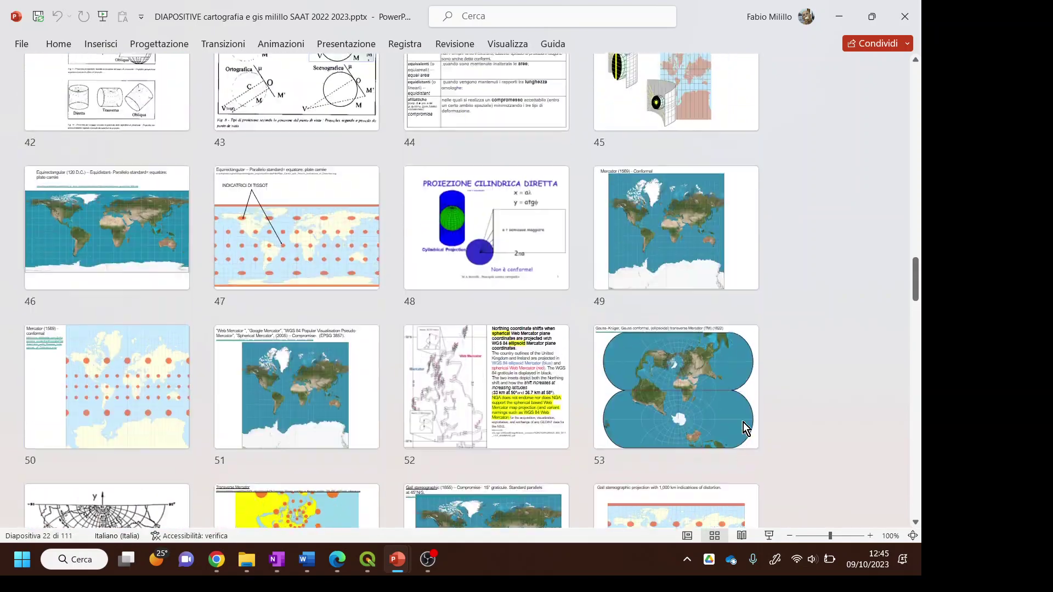
pyautogui.click(121, 256)
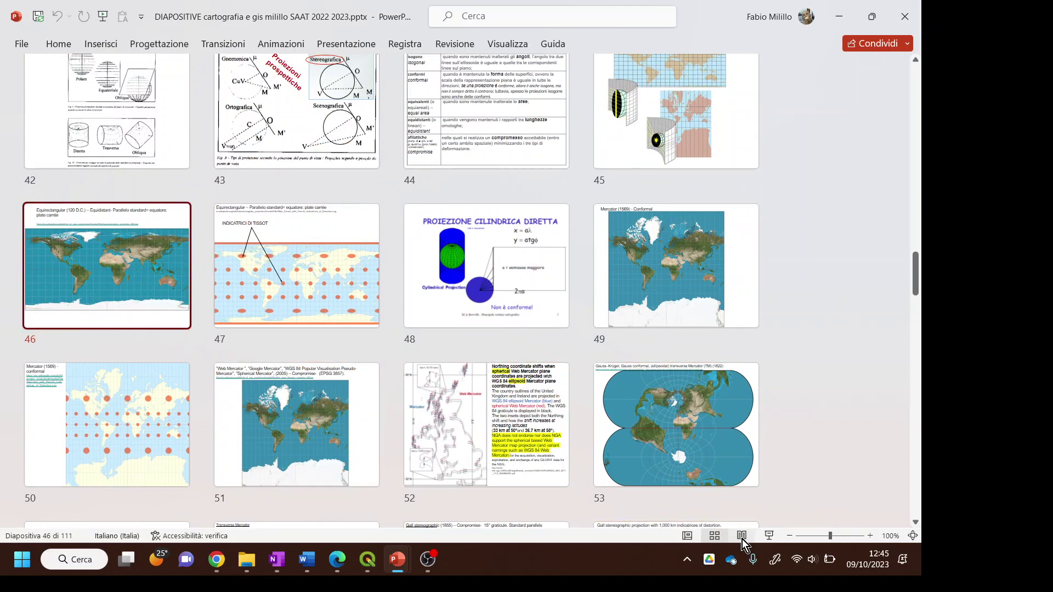
pyautogui.click(768, 536)
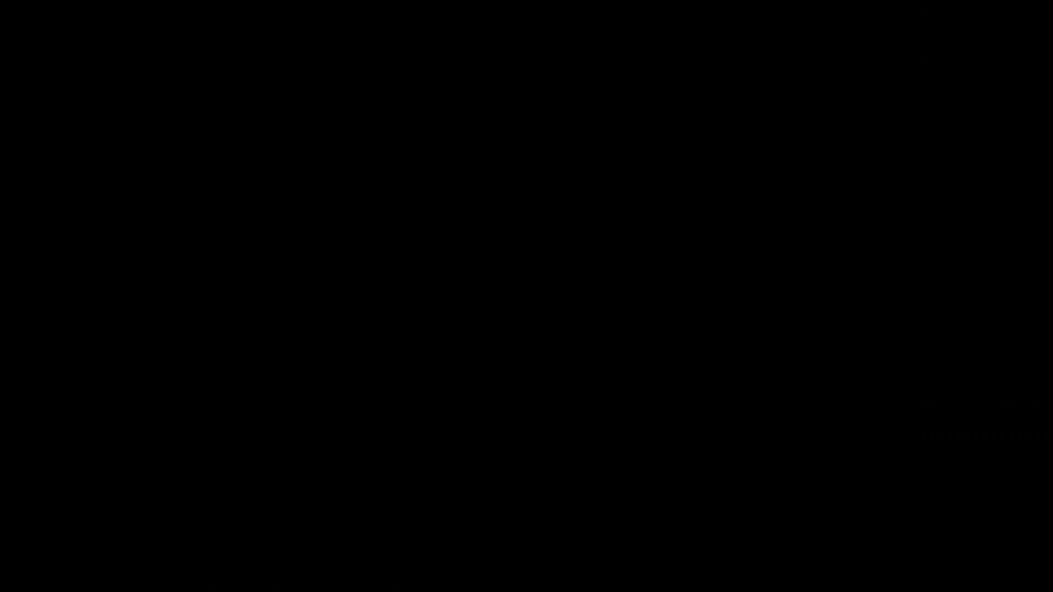